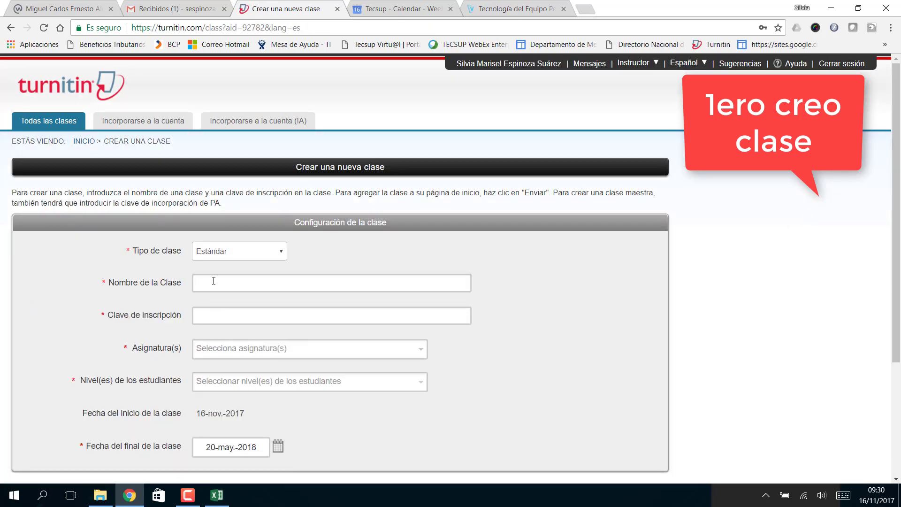
Step: Enter 'Clase Libre Avionica' as the class name and type an enrollment key of letters and numbers
{"action": "type", "text": "Cla"}
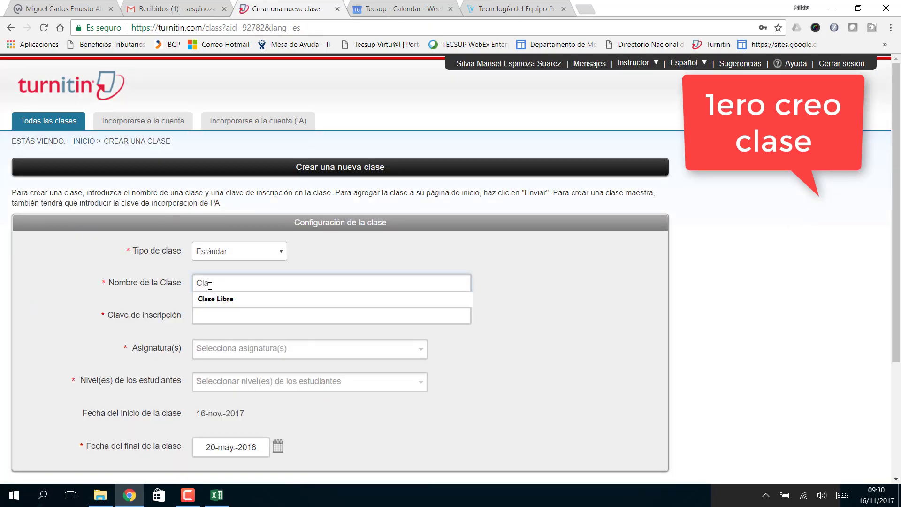
{"action": "key", "text": "Down"}
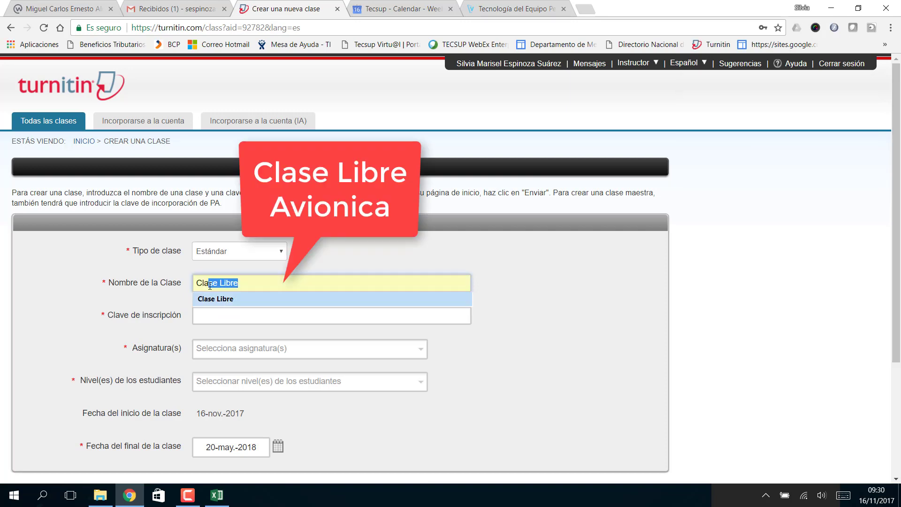
{"action": "key", "text": "Return"}
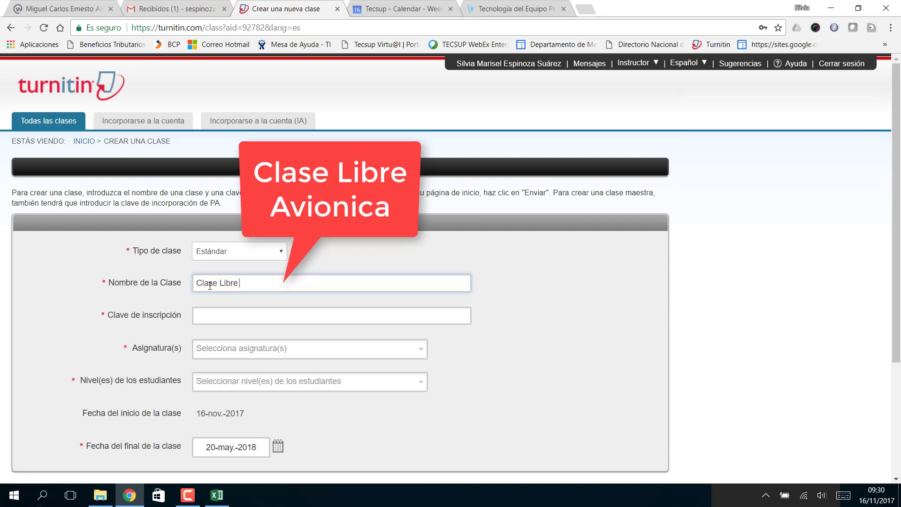
{"action": "type", "text": "Avionica"}
{"action": "left_click", "coordinate": [219, 316]}
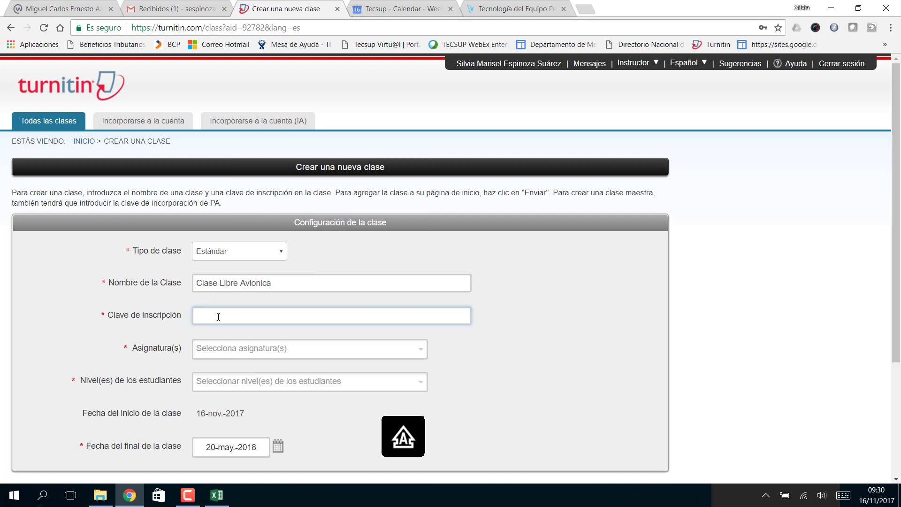
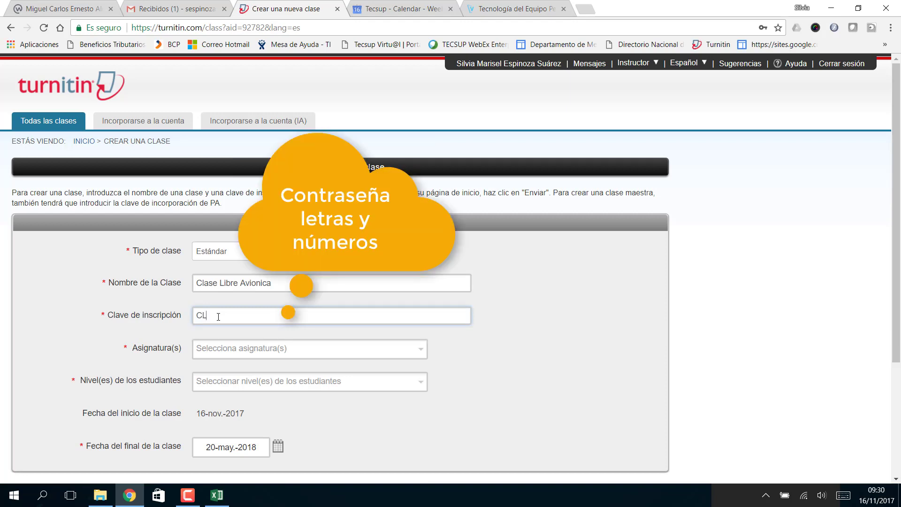
Step: Choose Carrera técnica as the subject and Carreras técnicas as the student level
{"action": "left_click", "coordinate": [422, 350]}
{"action": "left_click", "coordinate": [220, 380]}
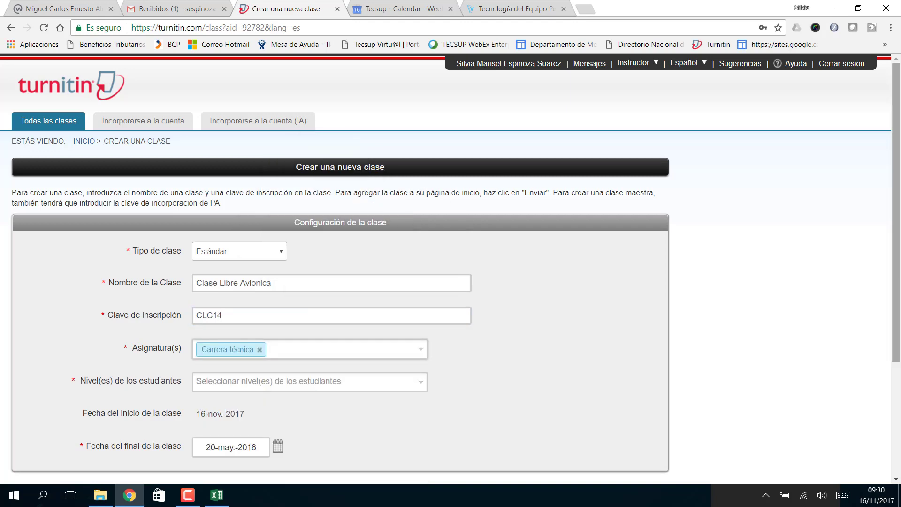
{"action": "scroll", "coordinate": [786, 294], "scroll_direction": "down", "scroll_amount": 1}
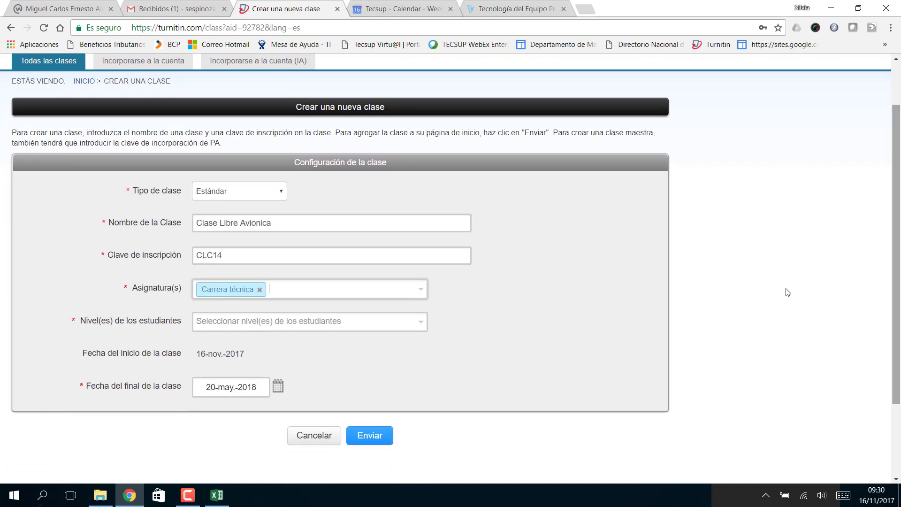
{"action": "left_click", "coordinate": [421, 322]}
{"action": "left_click", "coordinate": [296, 388]}
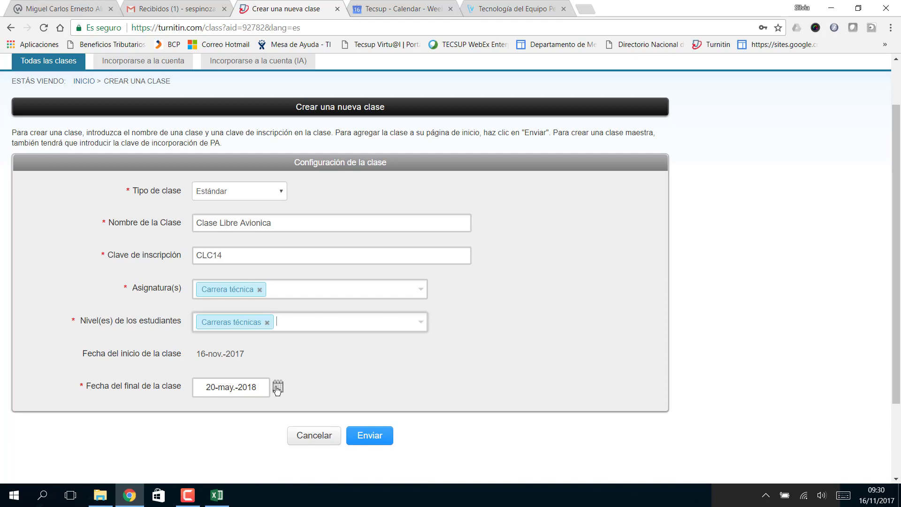
{"action": "left_click", "coordinate": [278, 389]}
Step: Set the class end date to 15-dic-2017 and submit the new class
{"action": "left_click", "coordinate": [205, 409]}
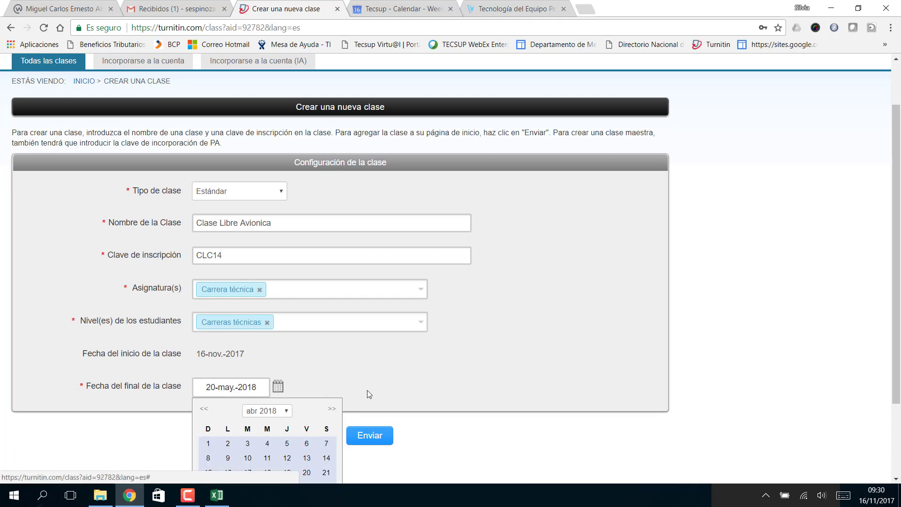
{"action": "scroll", "coordinate": [804, 382], "scroll_direction": "down", "scroll_amount": 3}
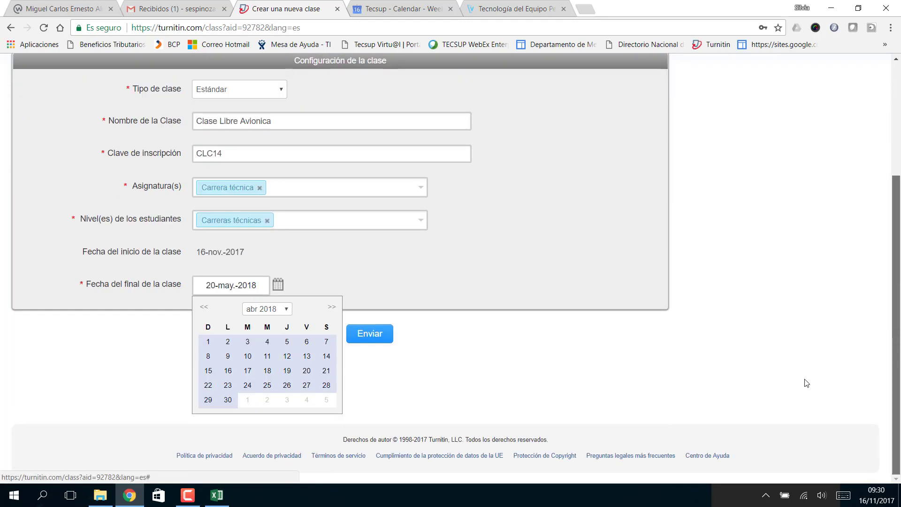
{"action": "left_click", "coordinate": [204, 308]}
{"action": "left_click", "coordinate": [206, 309]}
{"action": "left_click", "coordinate": [205, 309]}
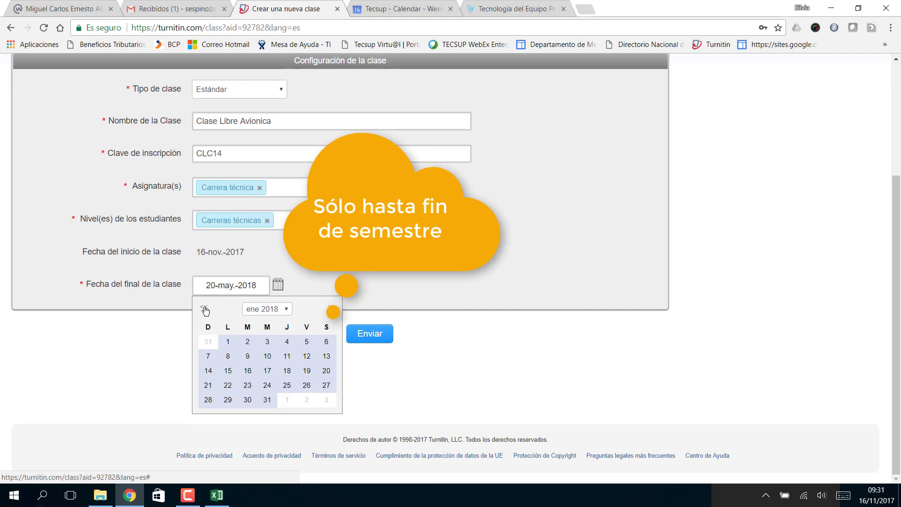
{"action": "left_click", "coordinate": [205, 309]}
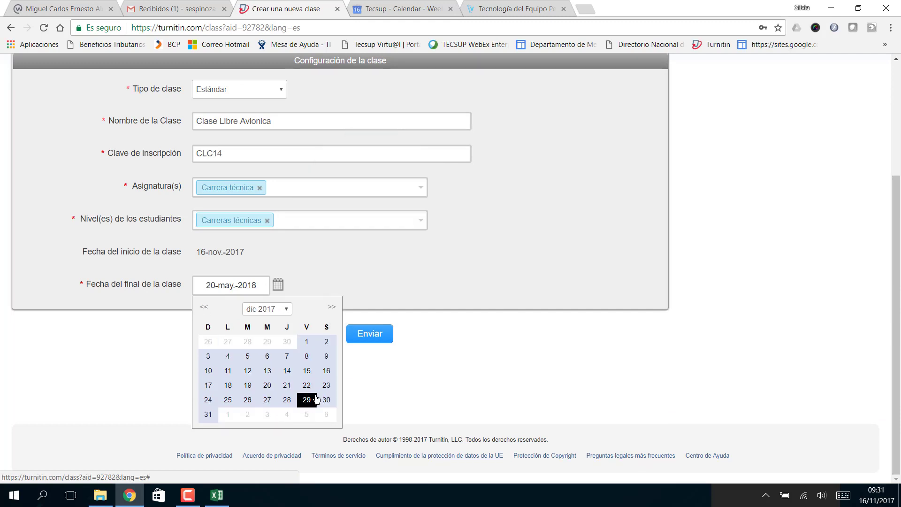
{"action": "left_click", "coordinate": [306, 371]}
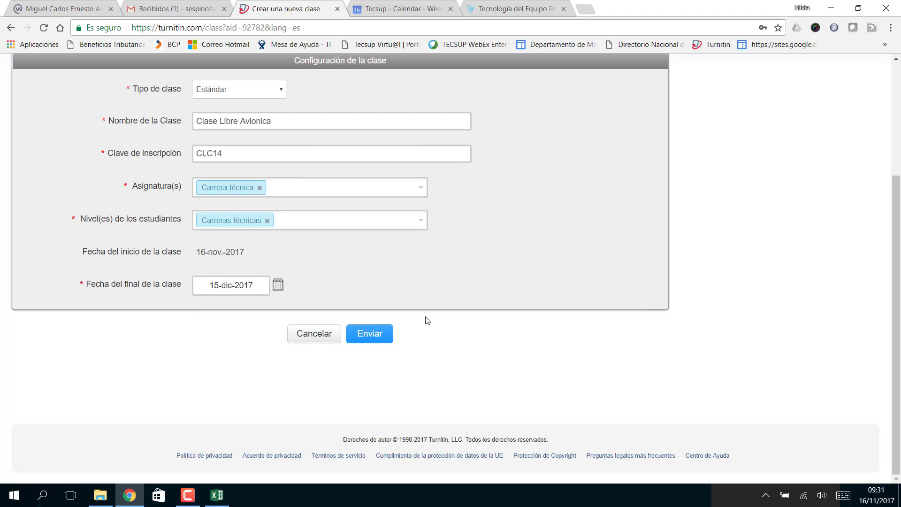
{"action": "left_click", "coordinate": [370, 334]}
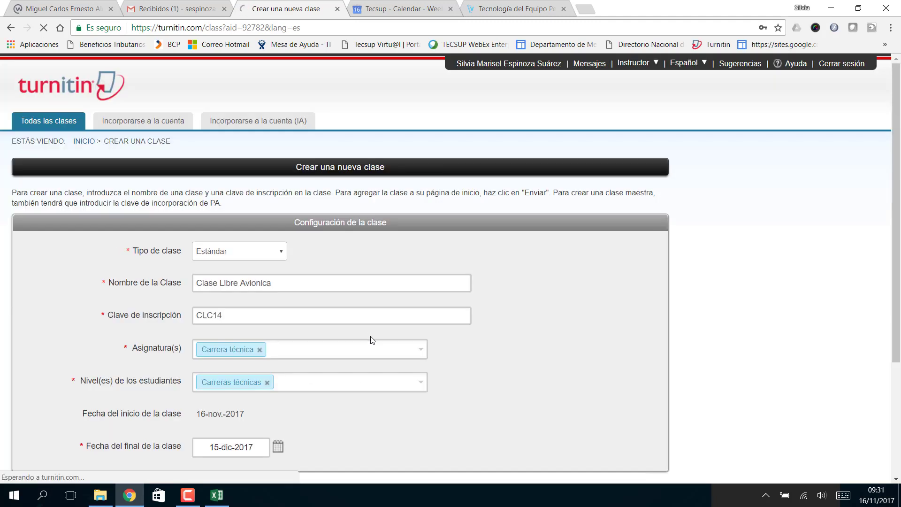
Step: Switch to the student list workbook, save it, and check the first names in column A
{"action": "left_click", "coordinate": [216, 497]}
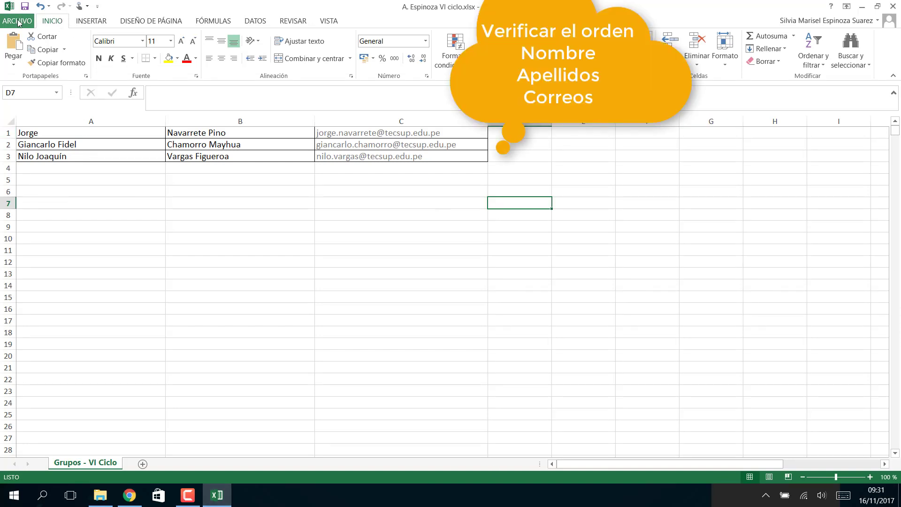
{"action": "left_click", "coordinate": [25, 7]}
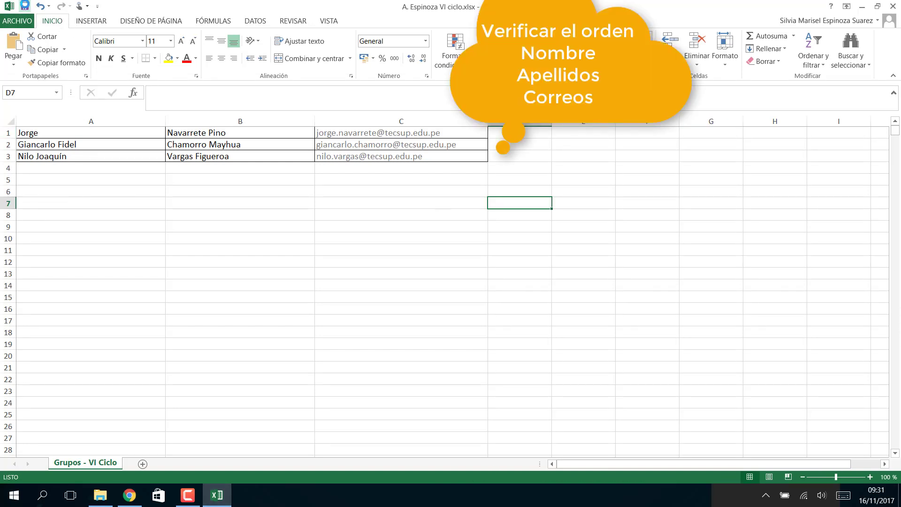
{"action": "left_click", "coordinate": [56, 132]}
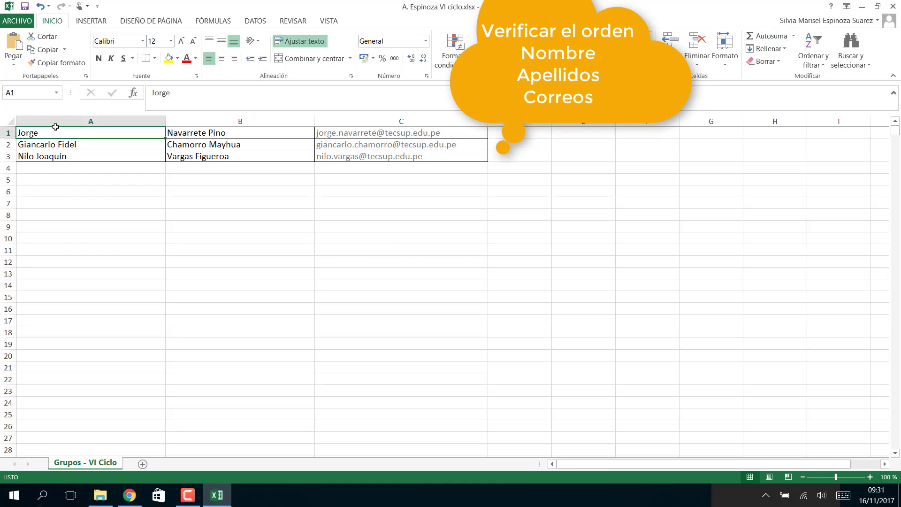
{"action": "left_click", "coordinate": [68, 120]}
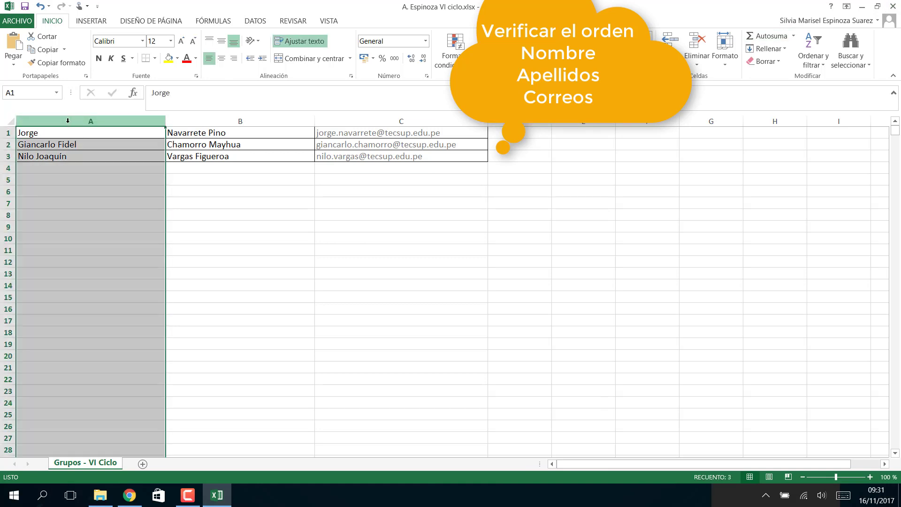
{"action": "right_click", "coordinate": [68, 122]}
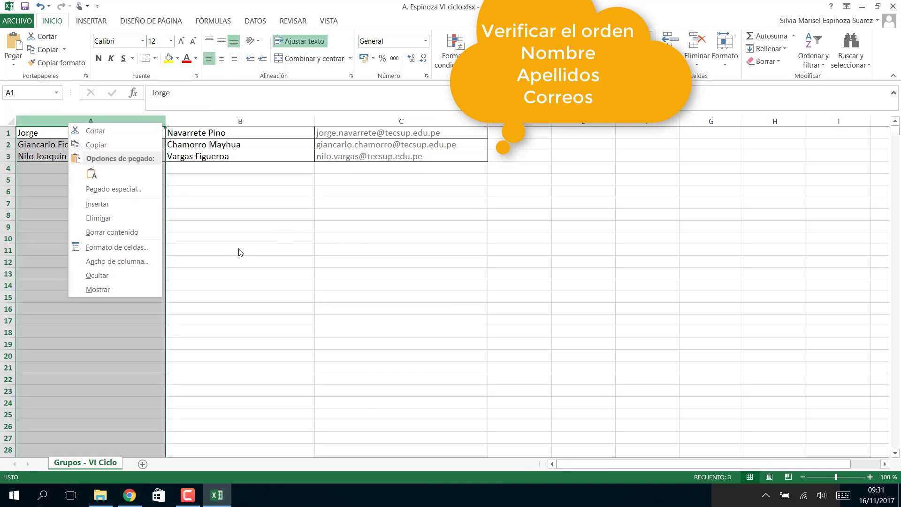
{"action": "key", "text": "Escape"}
Step: Check the surnames in column B and e-mails in column C, then save and close the workbook
{"action": "left_click", "coordinate": [240, 121]}
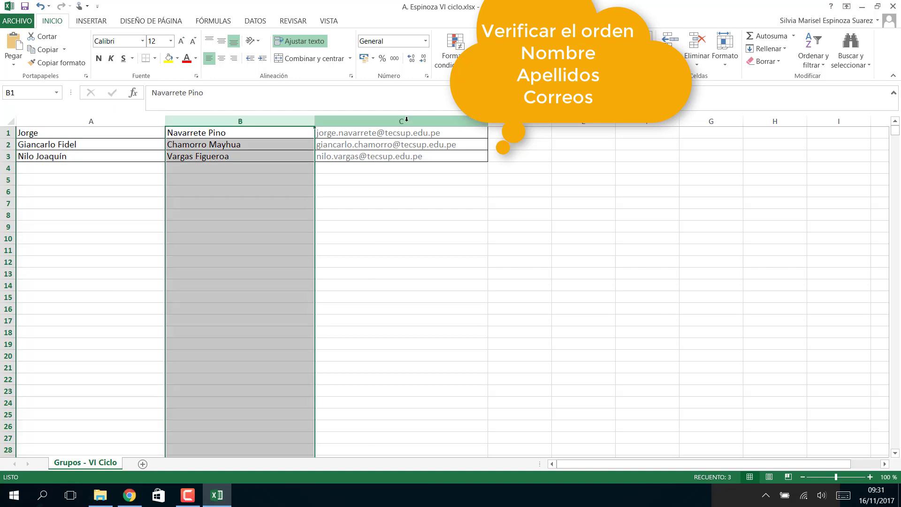
{"action": "left_click", "coordinate": [405, 117]}
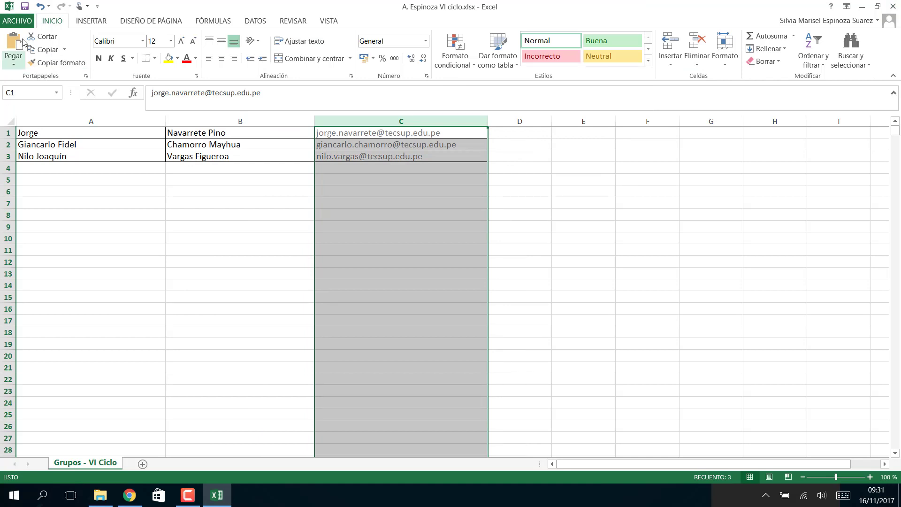
{"action": "left_click", "coordinate": [24, 7]}
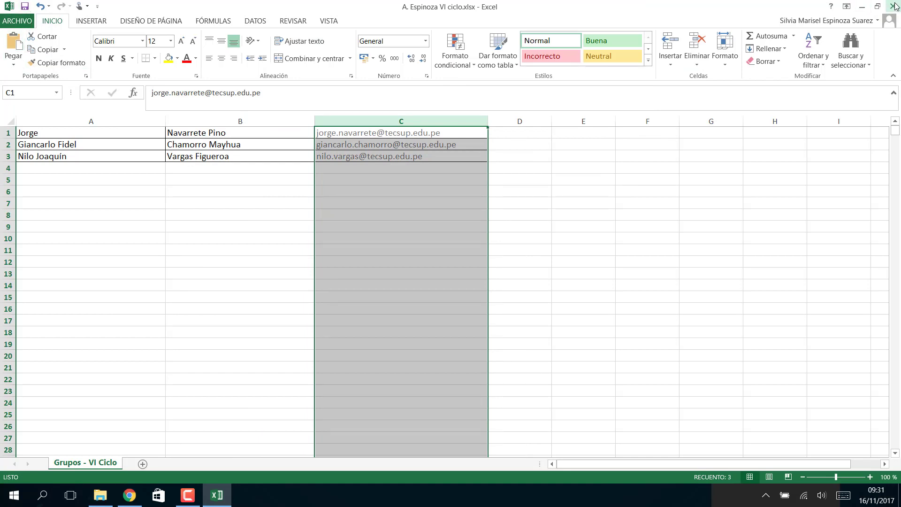
{"action": "left_click", "coordinate": [892, 6]}
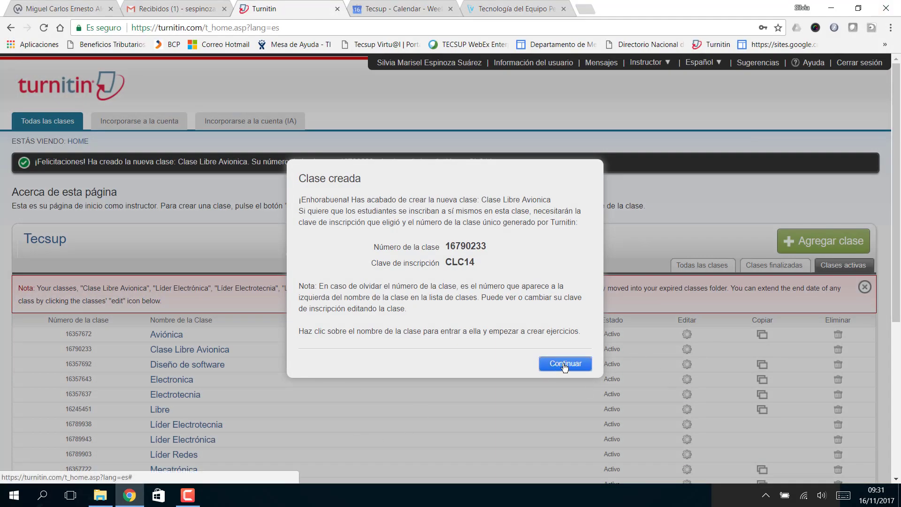
Step: Dismiss the class-created confirmation and open the Clase Libre Avionica class
{"action": "left_click", "coordinate": [563, 365]}
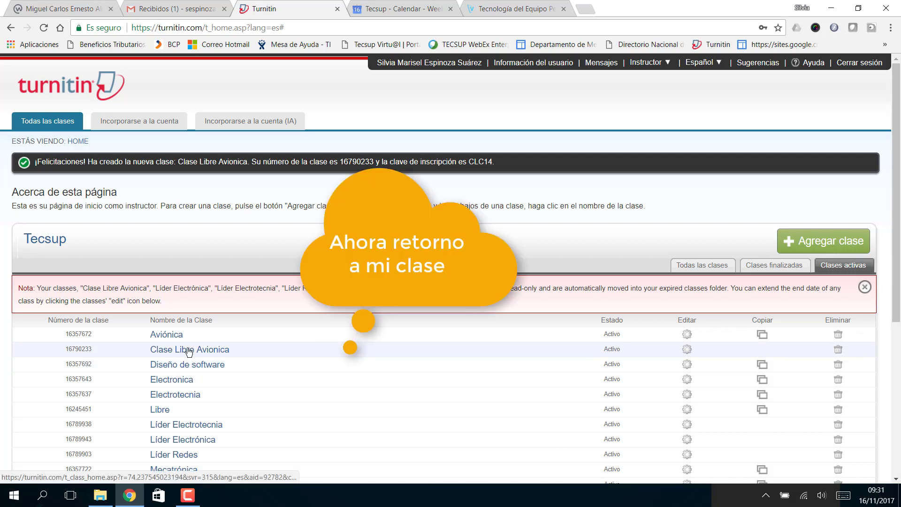
{"action": "left_click", "coordinate": [189, 351]}
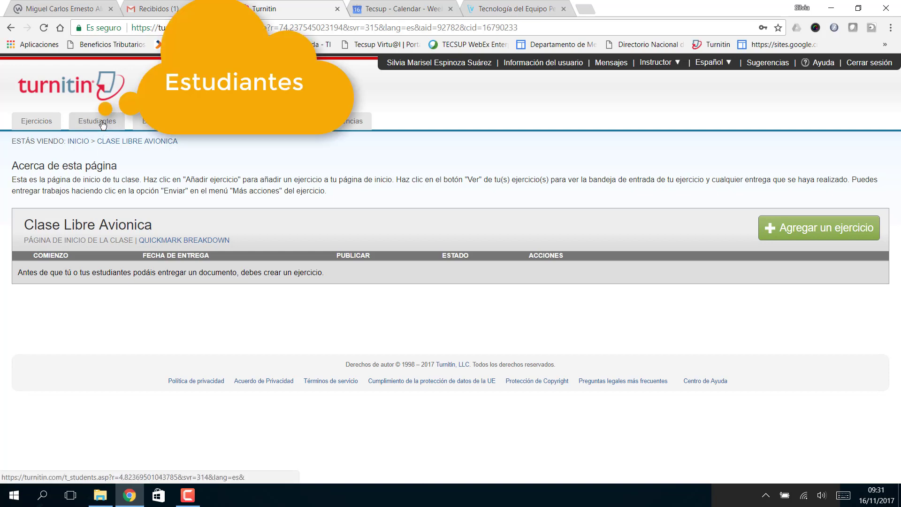
Step: From the Estudiantes tab, open the Cargar la lista de estudiantes page and start choosing a file
{"action": "left_click", "coordinate": [101, 121]}
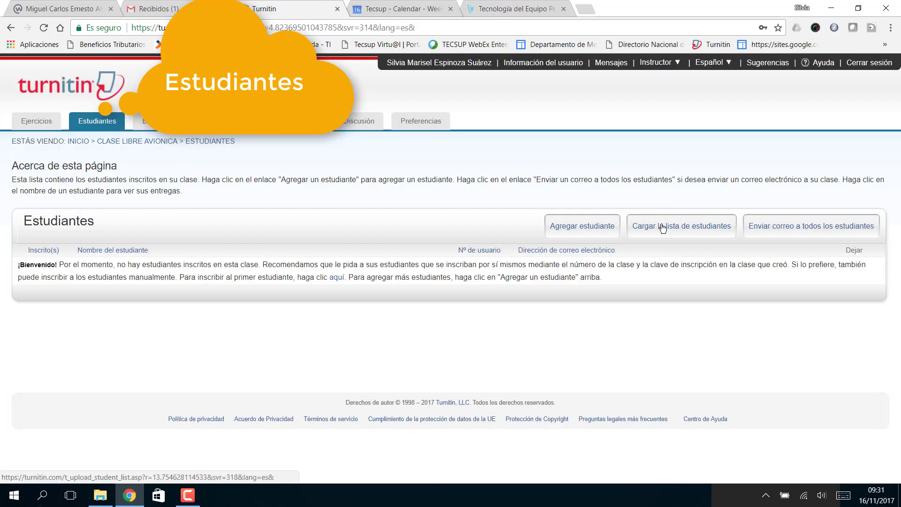
{"action": "left_click", "coordinate": [661, 221]}
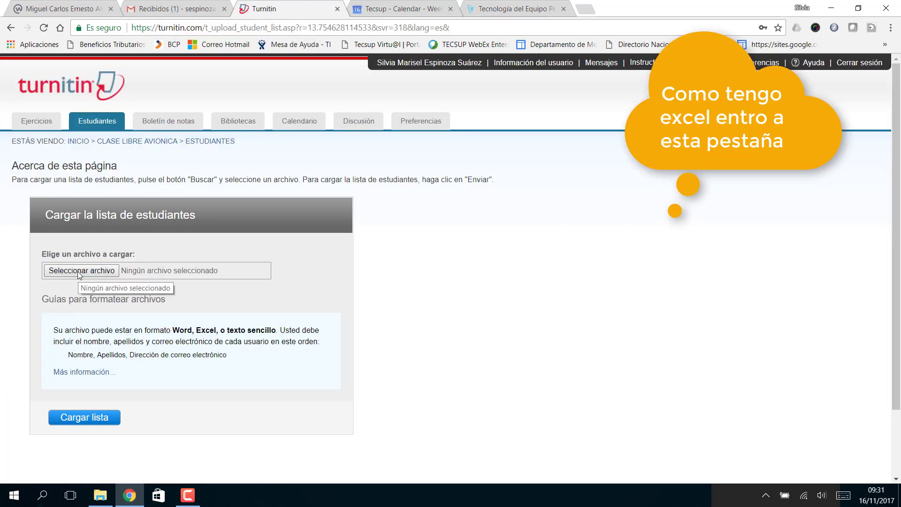
{"action": "left_click", "coordinate": [79, 276]}
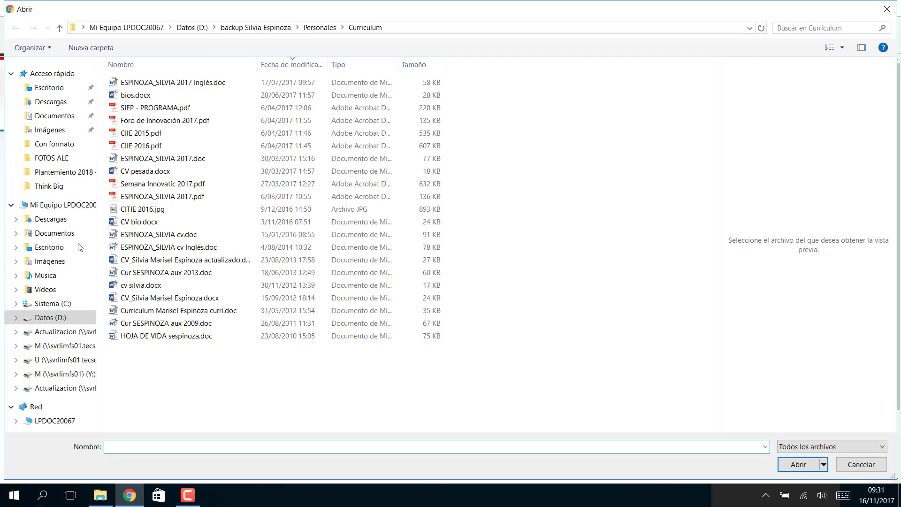
{"action": "left_click", "coordinate": [44, 107]}
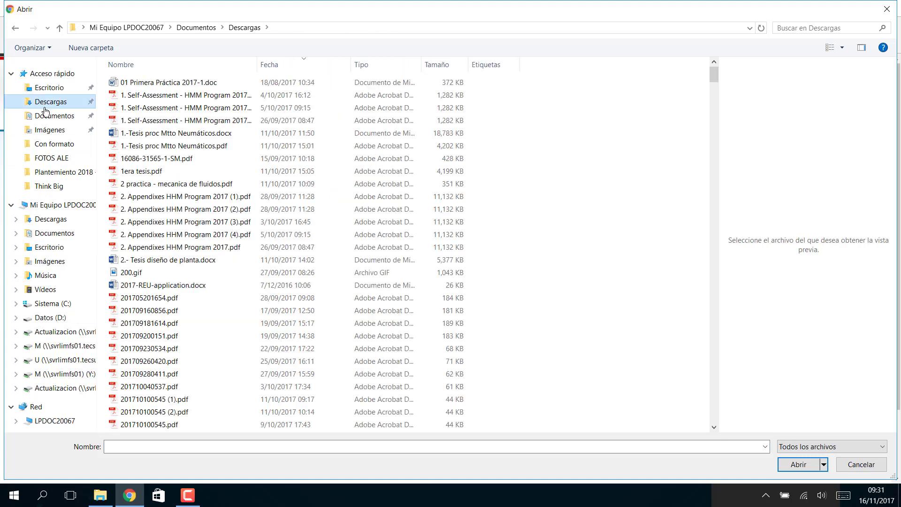
{"action": "left_click", "coordinate": [887, 9]}
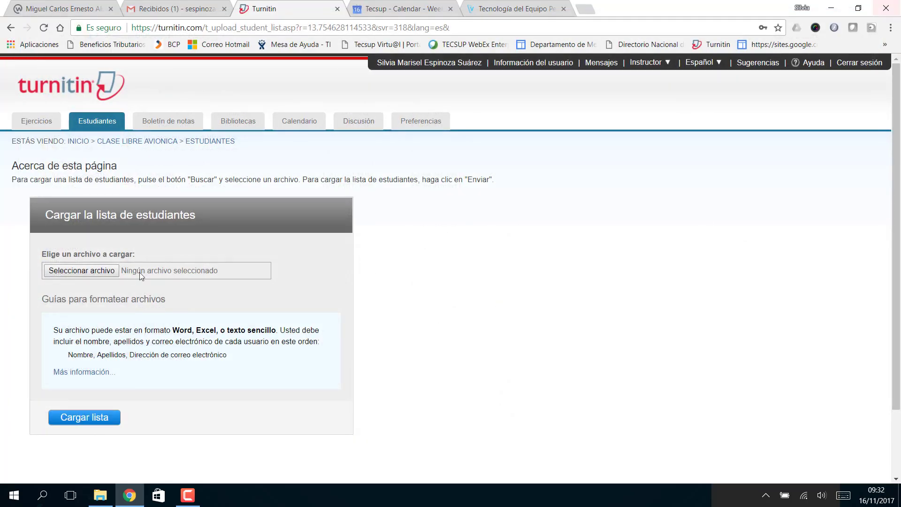
{"action": "left_click", "coordinate": [75, 272]}
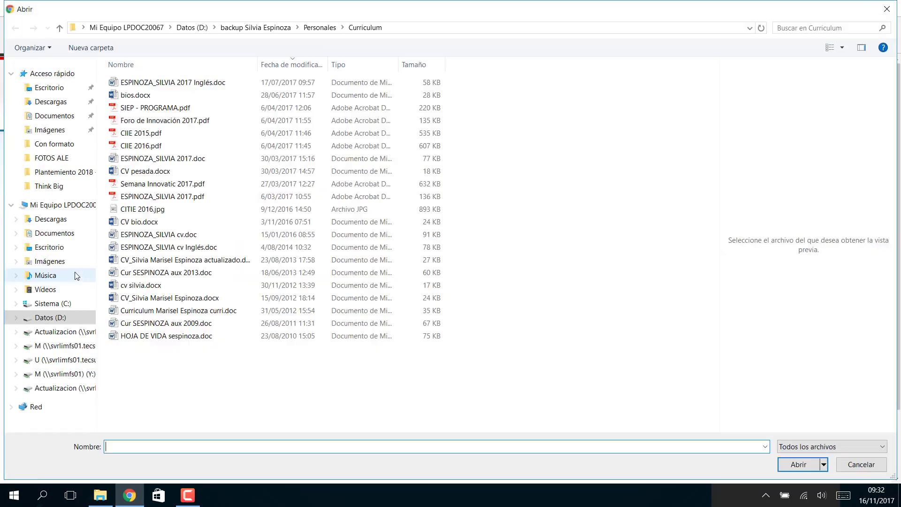
{"action": "left_click", "coordinate": [53, 219]}
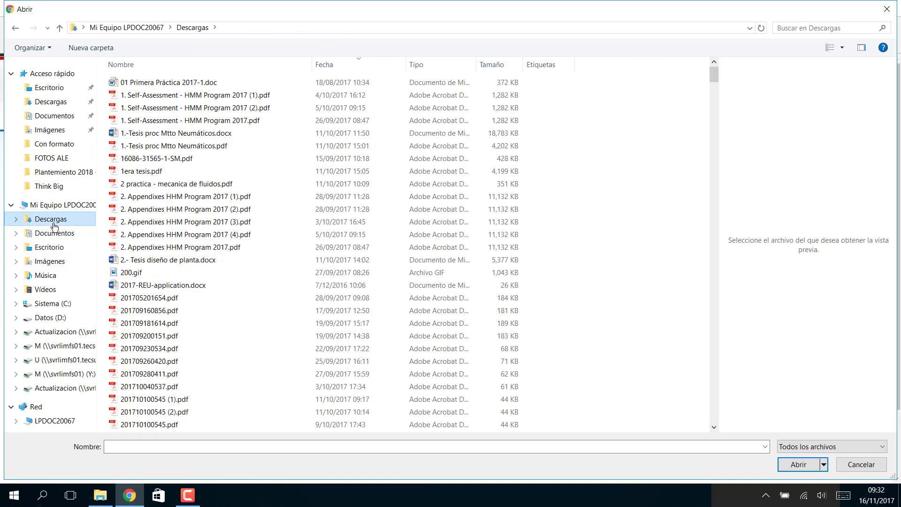
{"action": "left_click", "coordinate": [338, 82]}
{"action": "left_click", "coordinate": [55, 116]}
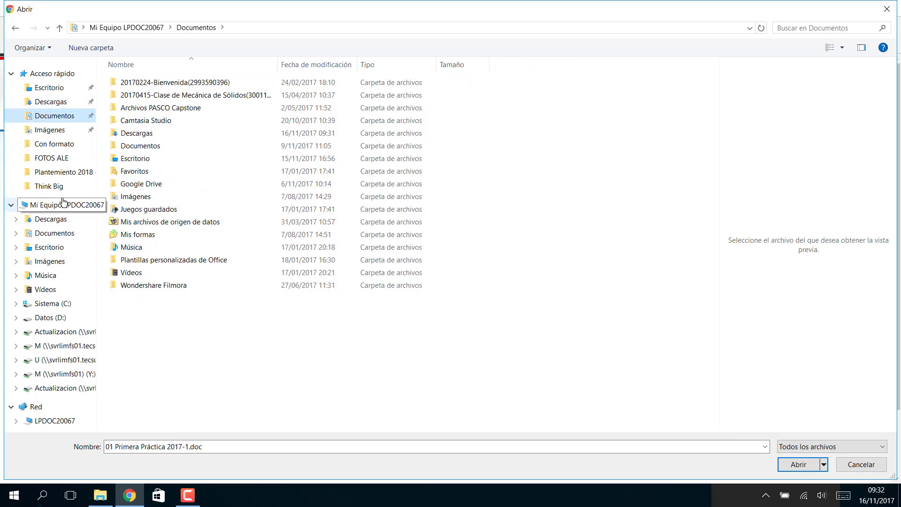
{"action": "left_click", "coordinate": [46, 223]}
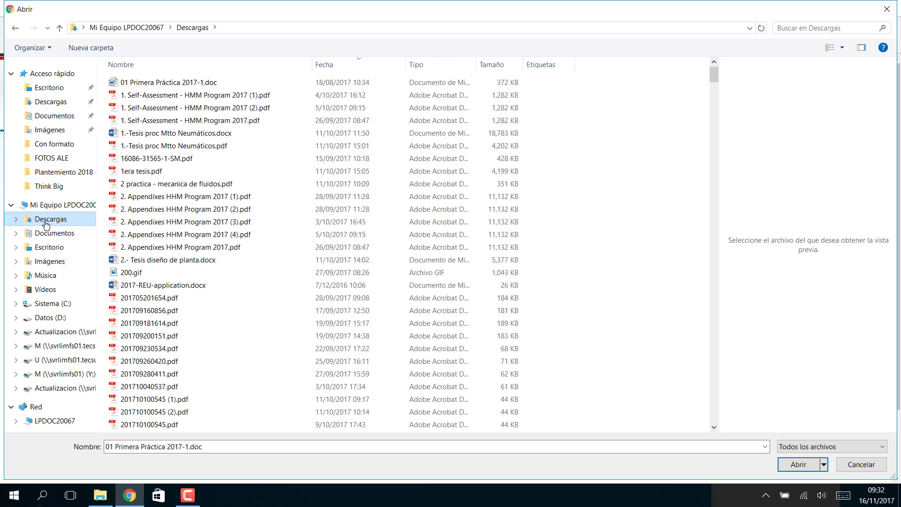
{"action": "left_click", "coordinate": [164, 85]}
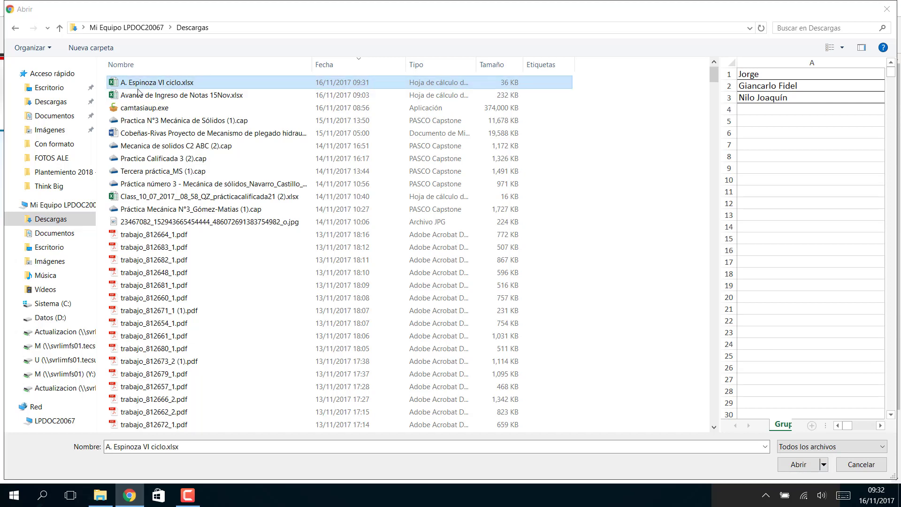
{"action": "left_click", "coordinate": [148, 84]}
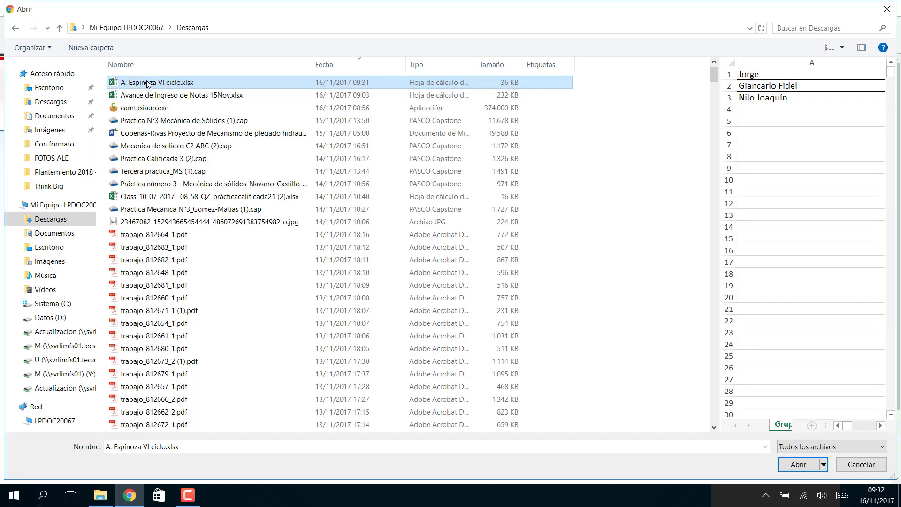
{"action": "double_click", "coordinate": [153, 83]}
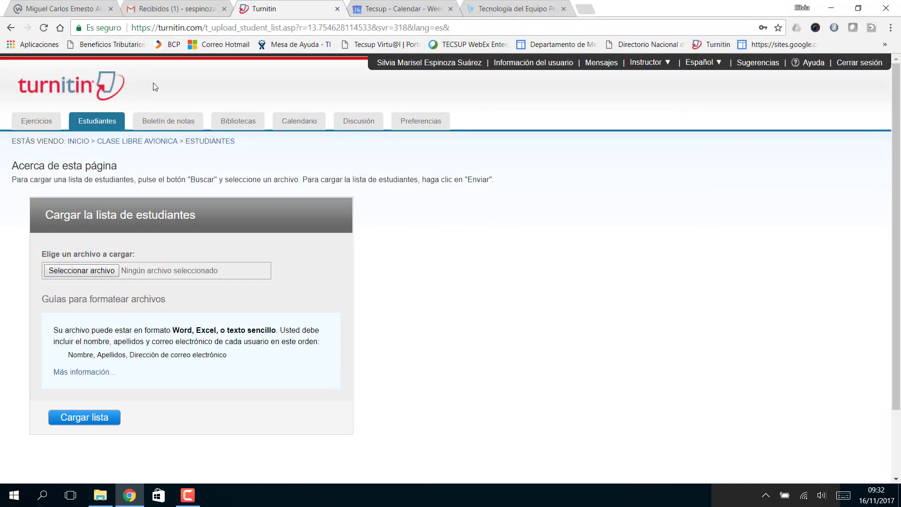
Step: Upload the student list, confirm enrolling the three students, and return to the class home page
{"action": "left_click", "coordinate": [84, 420]}
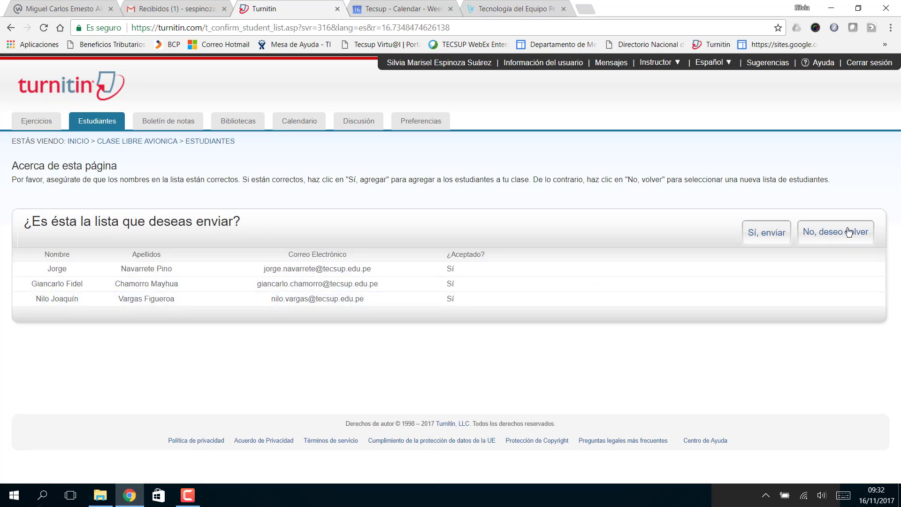
{"action": "left_click", "coordinate": [765, 237]}
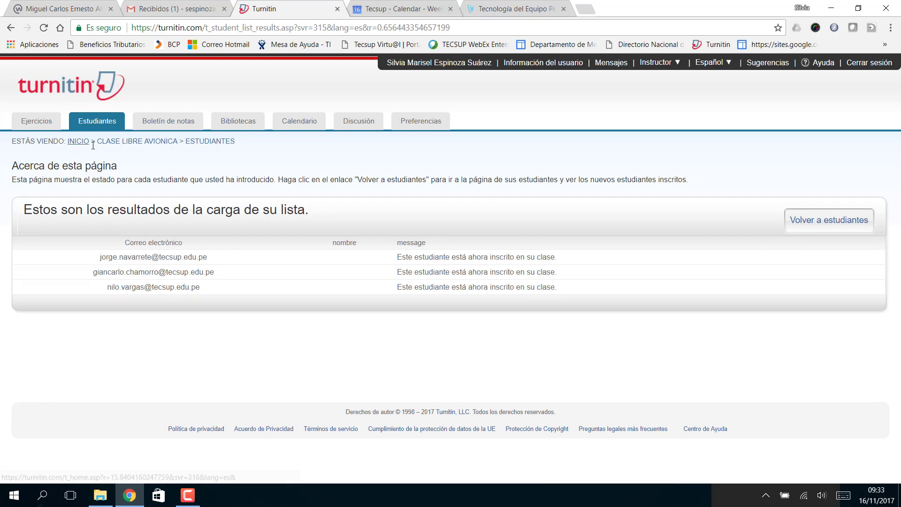
{"action": "left_click", "coordinate": [143, 143]}
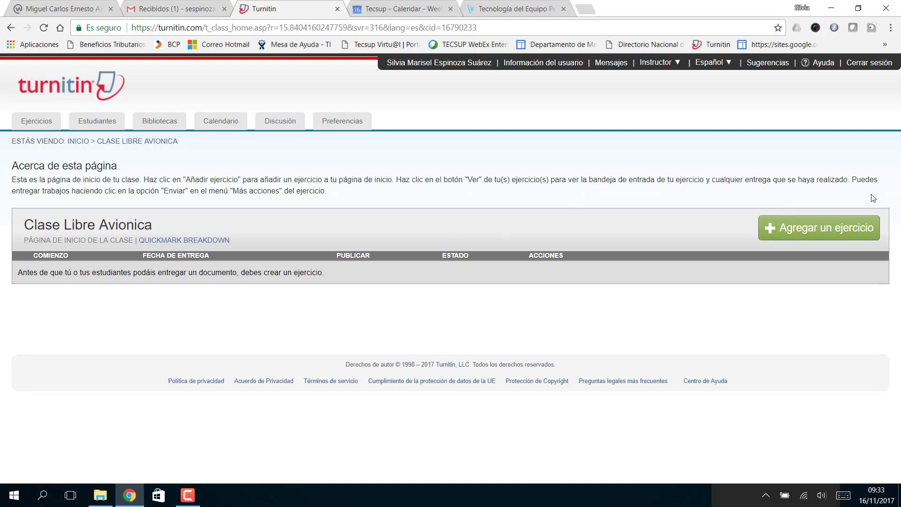
Step: Start a new assignment titled 'Clase Libre' with a due date of 15 December 2017
{"action": "left_click", "coordinate": [817, 227]}
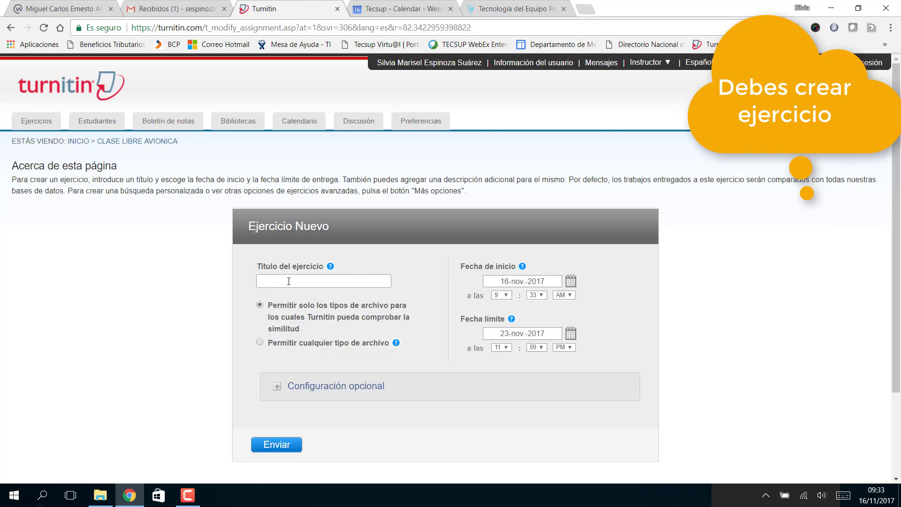
{"action": "left_click", "coordinate": [288, 281]}
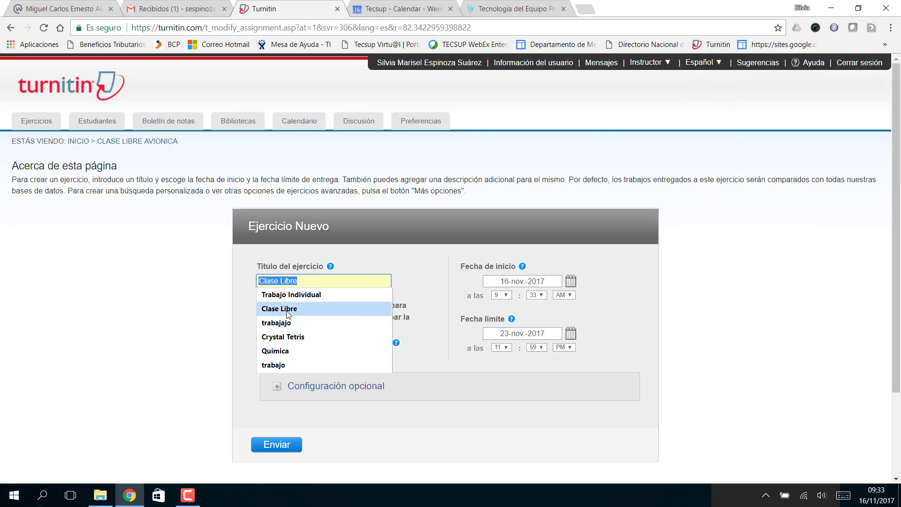
{"action": "left_click", "coordinate": [289, 308]}
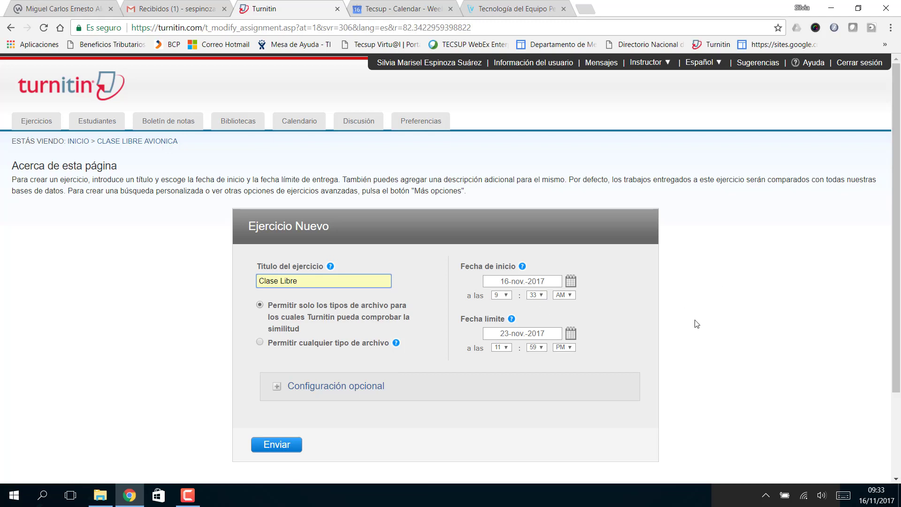
{"action": "left_click", "coordinate": [571, 333]}
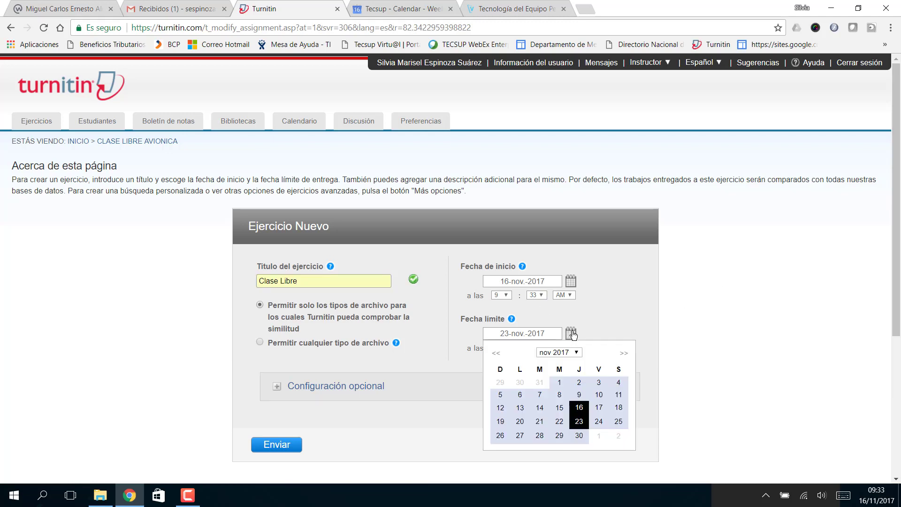
{"action": "left_click", "coordinate": [622, 356]}
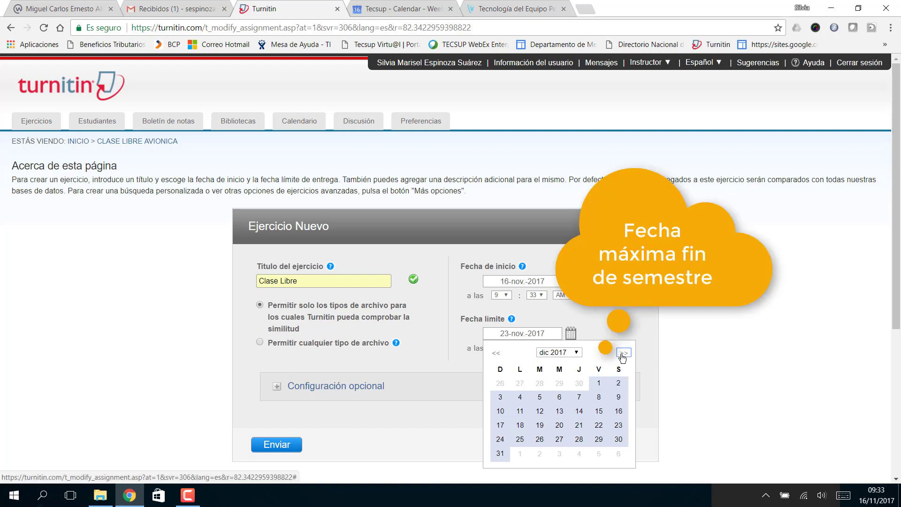
{"action": "left_click", "coordinate": [599, 410]}
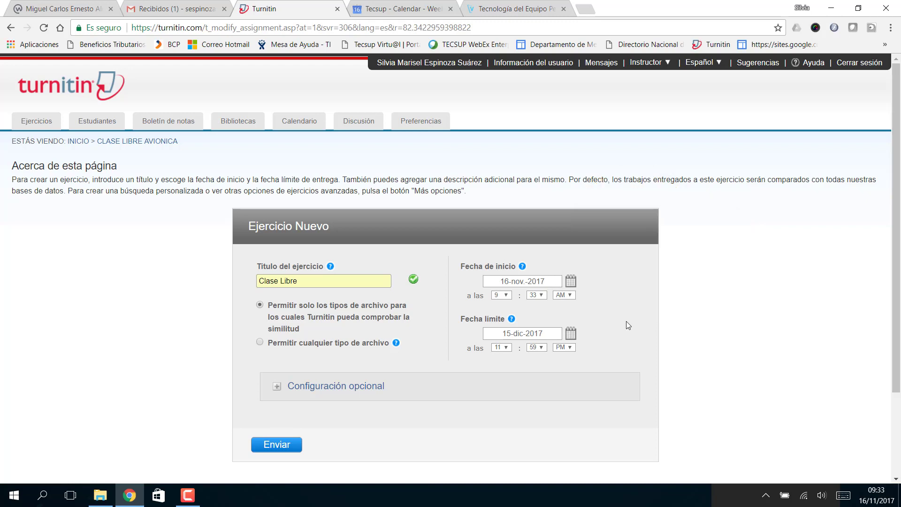
{"action": "scroll", "coordinate": [897, 274], "scroll_direction": "down", "scroll_amount": 2}
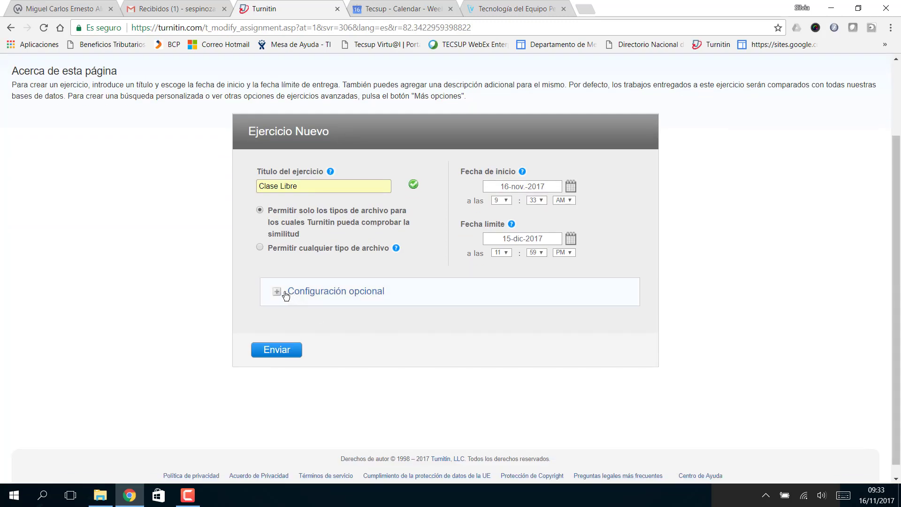
Step: Under optional settings, enter the instructions 'Está clase libre sólo es para verificar tu índice de originalidad en tu proyecto integrador.'
{"action": "left_click", "coordinate": [277, 295]}
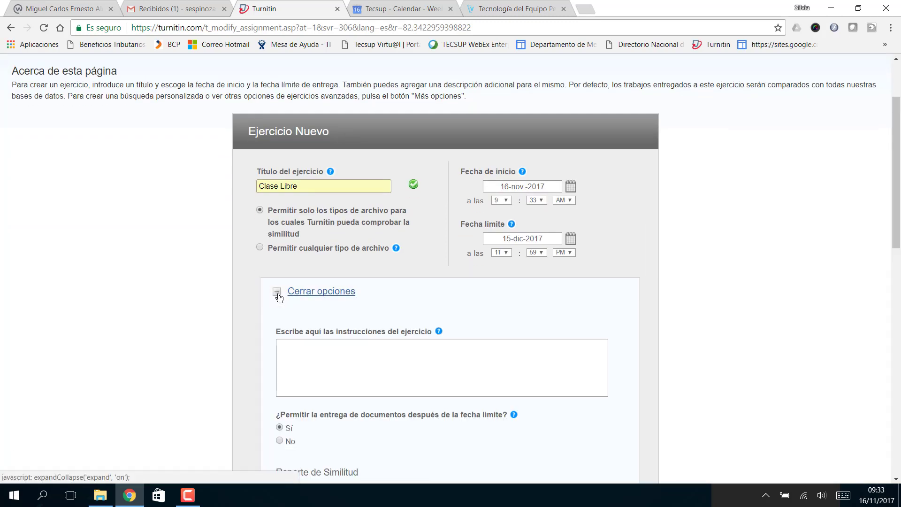
{"action": "left_click", "coordinate": [305, 359]}
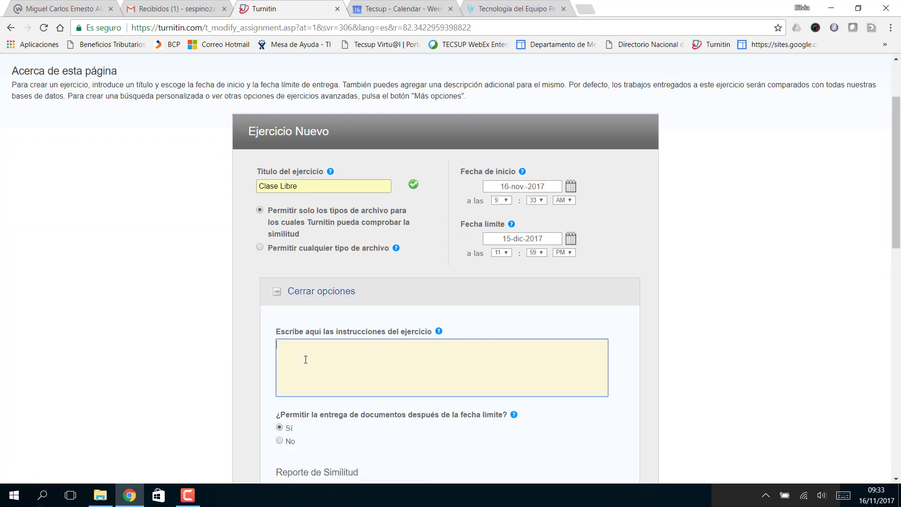
{"action": "type", "text": "e"}
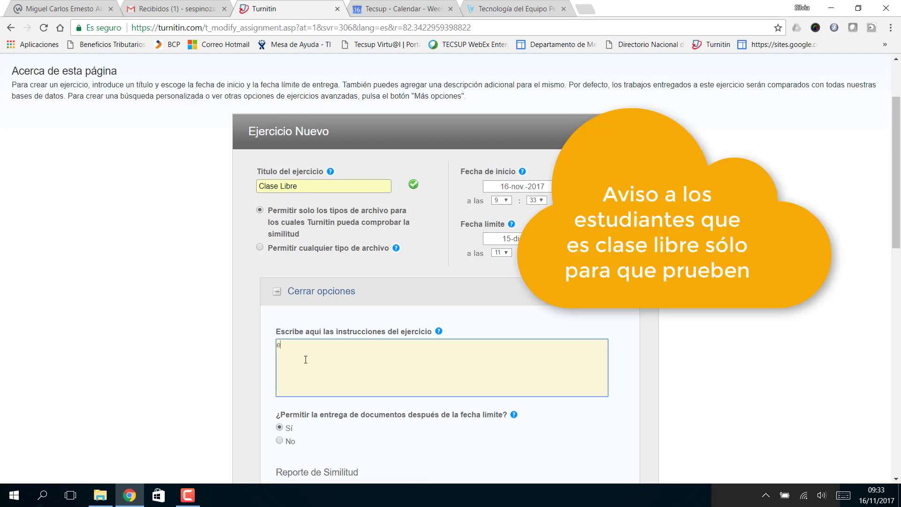
{"action": "type", "text": "STA"}
{"action": "key", "text": "BackSpace"}
{"action": "key", "text": "BackSpace"}
{"action": "key", "text": "BackSpace"}
{"action": "key", "text": "Caps_Lock"}
{"action": "key", "text": "BackSpace"}
{"action": "type", "text": "Est"}
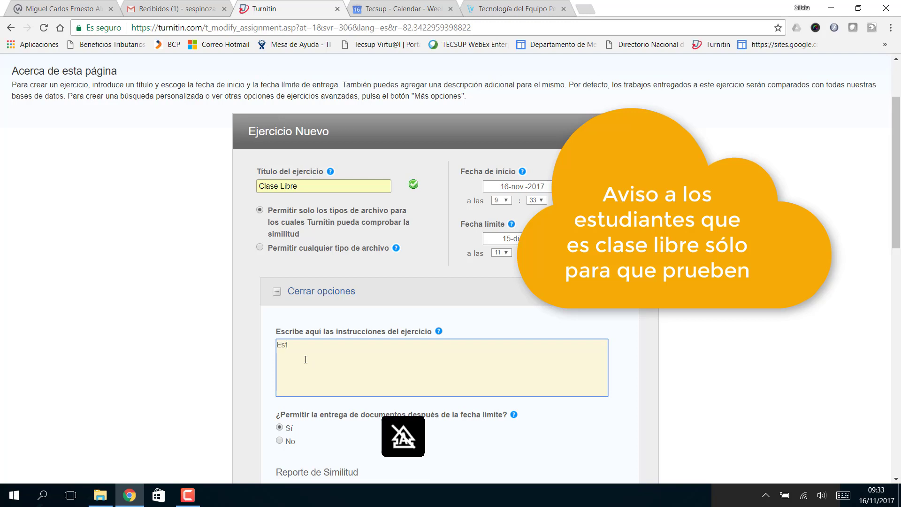
{"action": "type", "text": "á clas"}
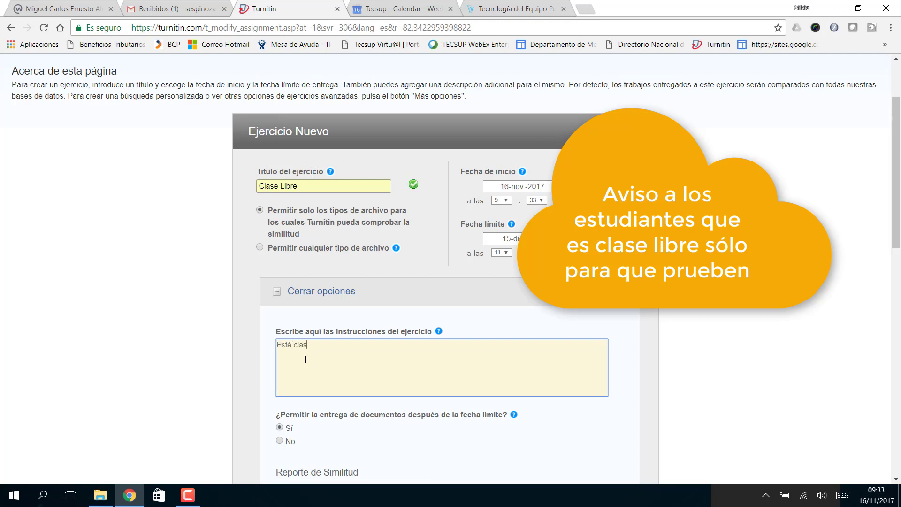
{"action": "type", "text": "e es libr"}
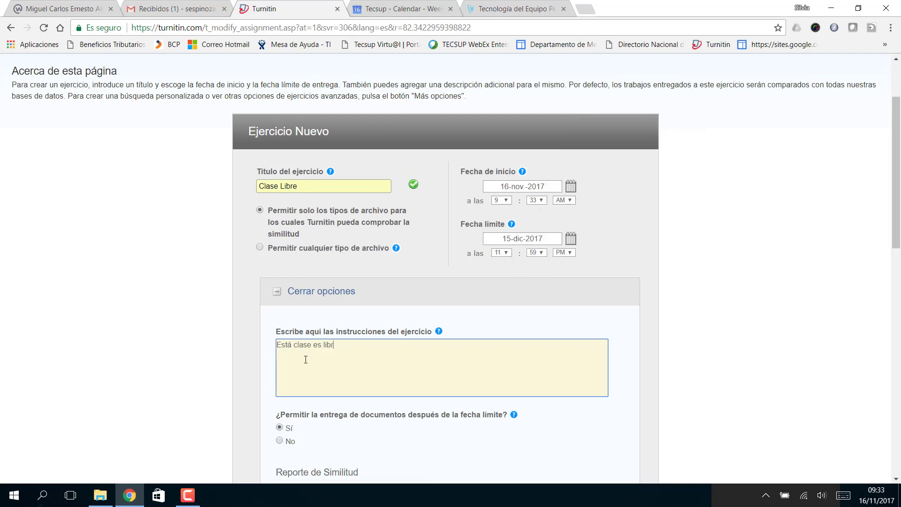
{"action": "type", "text": "e sólo es para verificar tu índice de originalidad en tu proyecto integrador."}
{"action": "key", "text": "Return"}
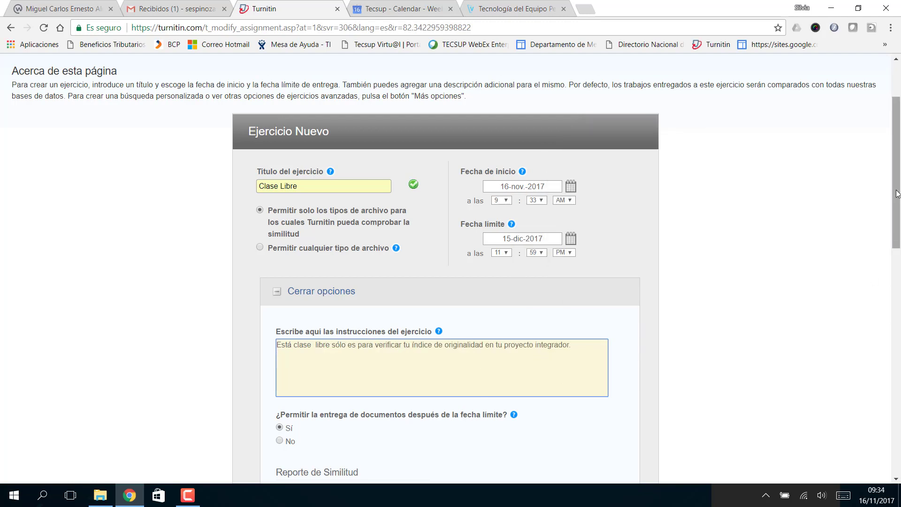
{"action": "left_click_drag", "start_coordinate": [897, 192], "coordinate": [900, 256]}
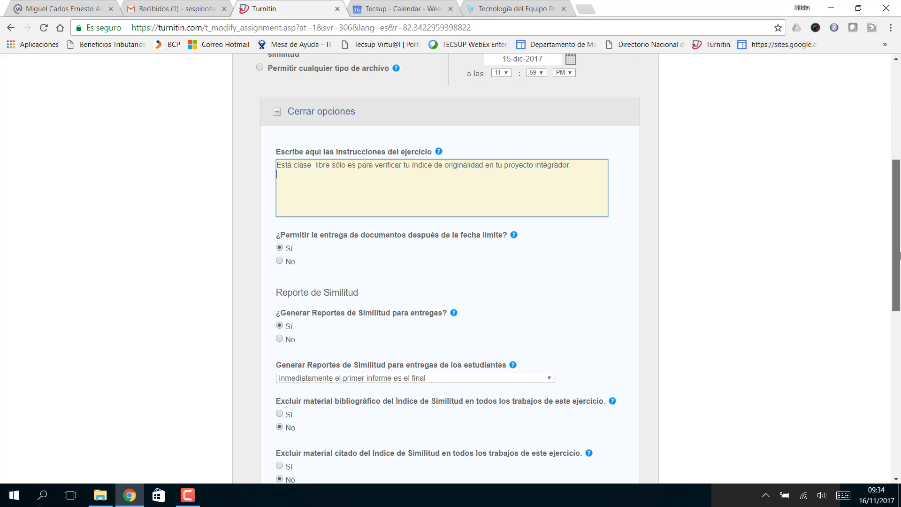
Step: Submit the Clase Libre assignment with the default similarity-report options unchanged
{"action": "left_click_drag", "start_coordinate": [900, 256], "coordinate": [900, 300]}
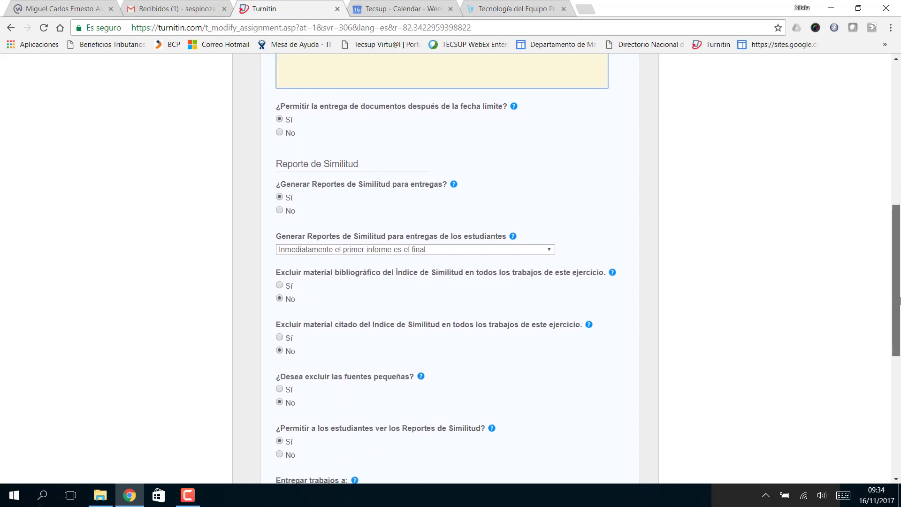
{"action": "scroll", "coordinate": [600, 319], "scroll_direction": "down", "scroll_amount": 2}
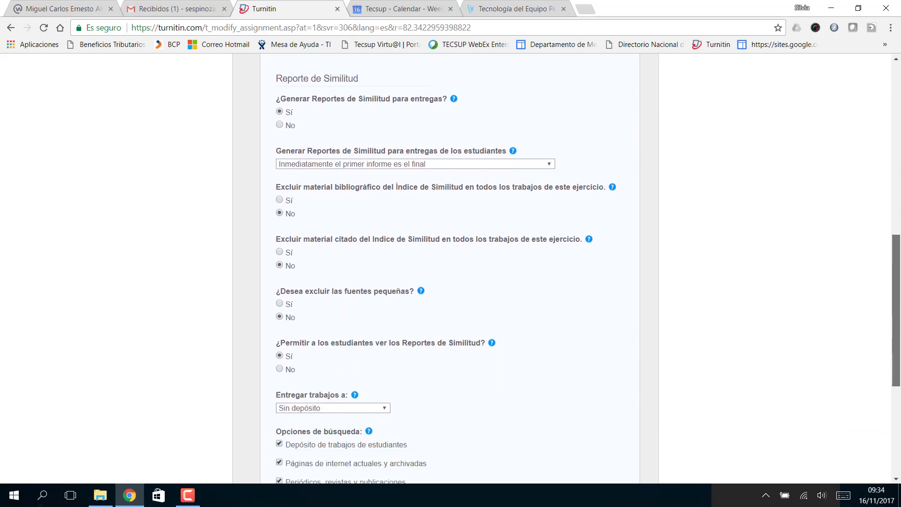
{"action": "scroll", "coordinate": [601, 319], "scroll_direction": "down", "scroll_amount": 2}
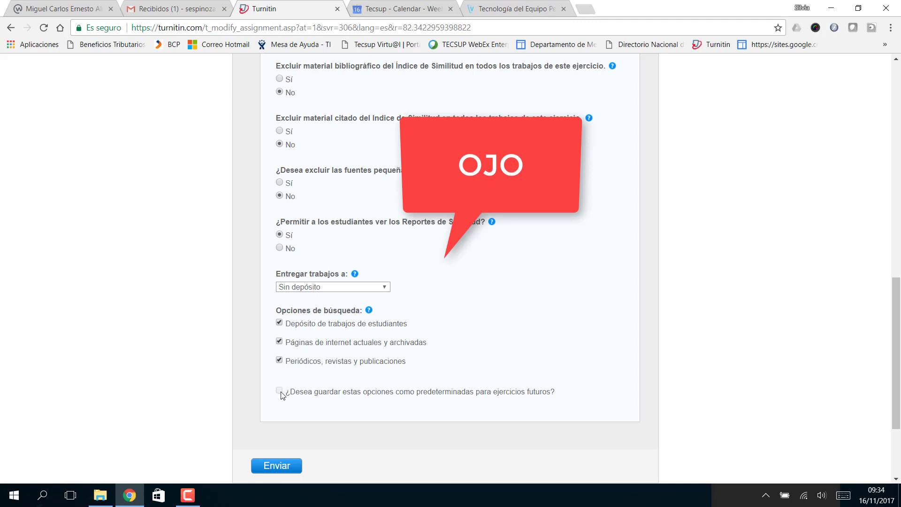
{"action": "left_click", "coordinate": [270, 466]}
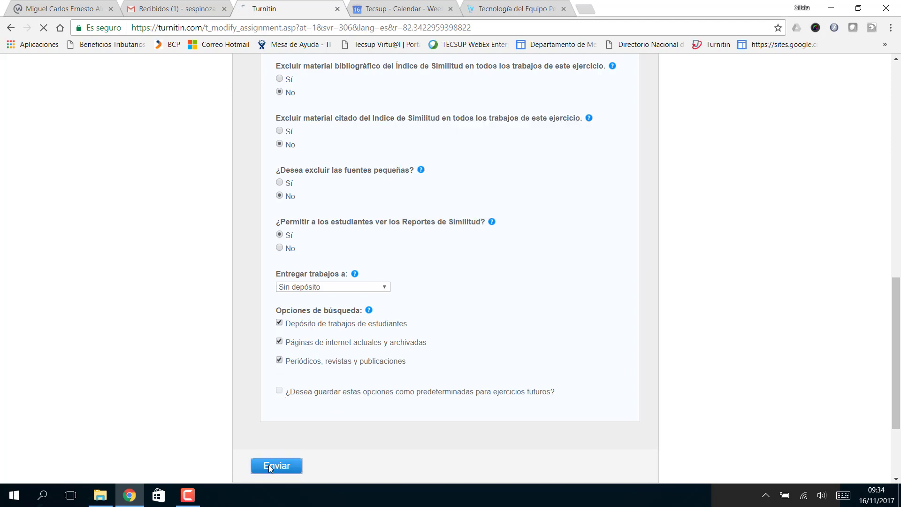